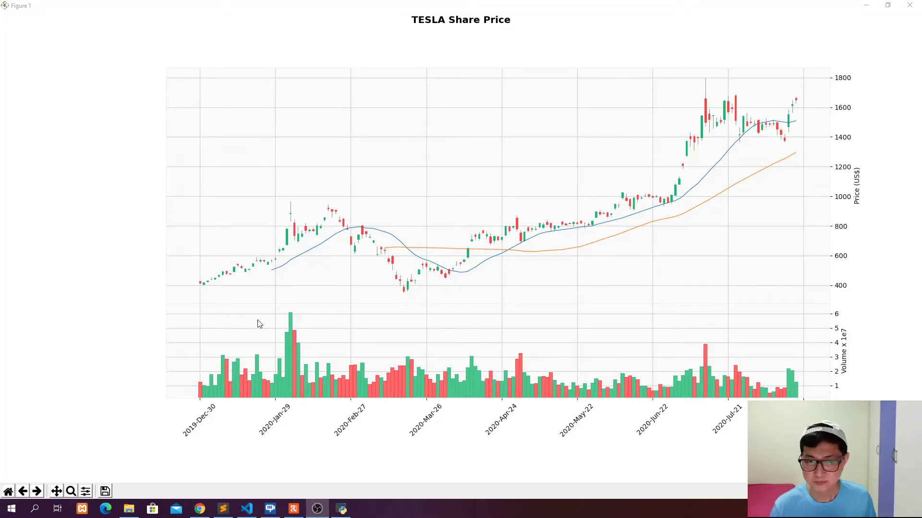
Zoom into the later part of the Tesla chart, restore the full view, and close the figure
click(71, 491)
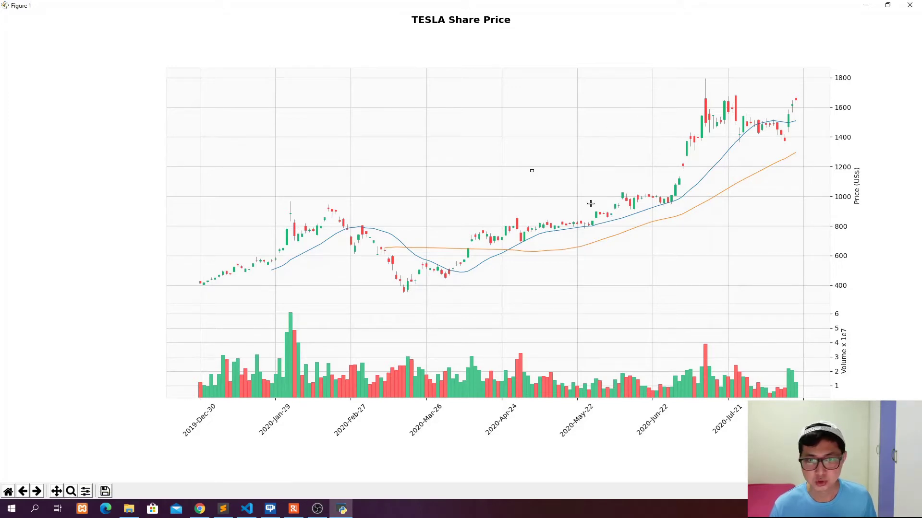
drag(590, 204, 756, 294)
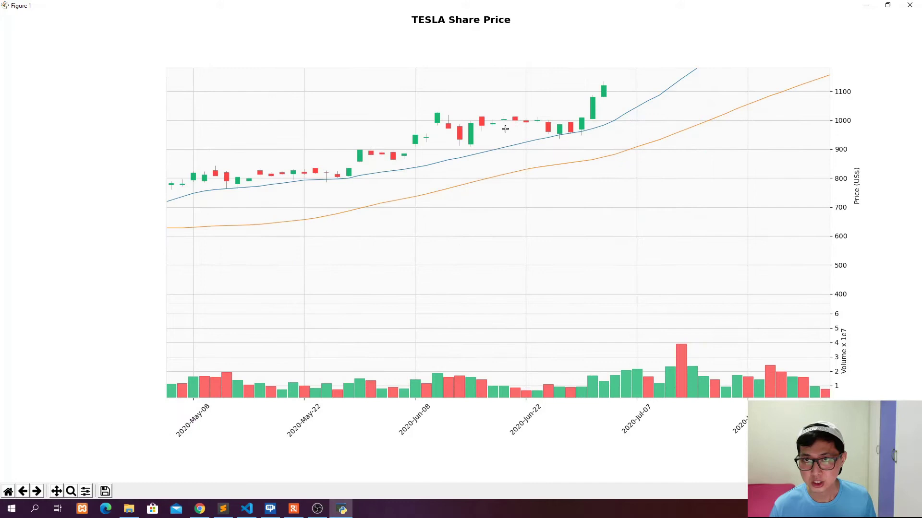
click(8, 494)
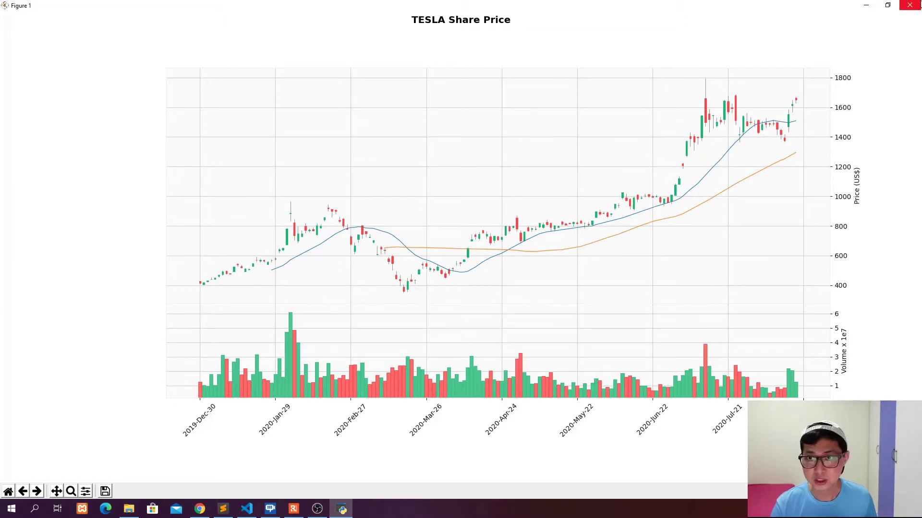
click(910, 5)
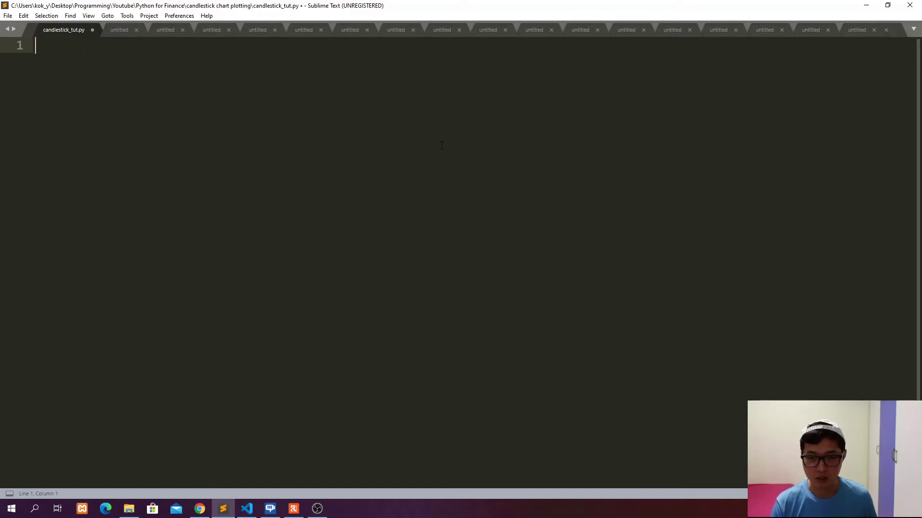
Write 'import mplfinance as mpf' and 'from pandas_datareader import data' on lines 1-2
click(246, 509)
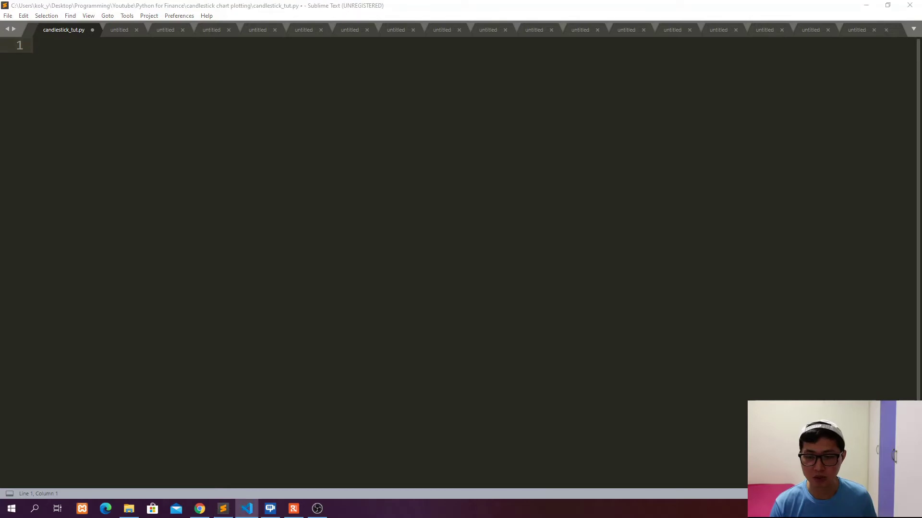
click(402, 111)
text(im)
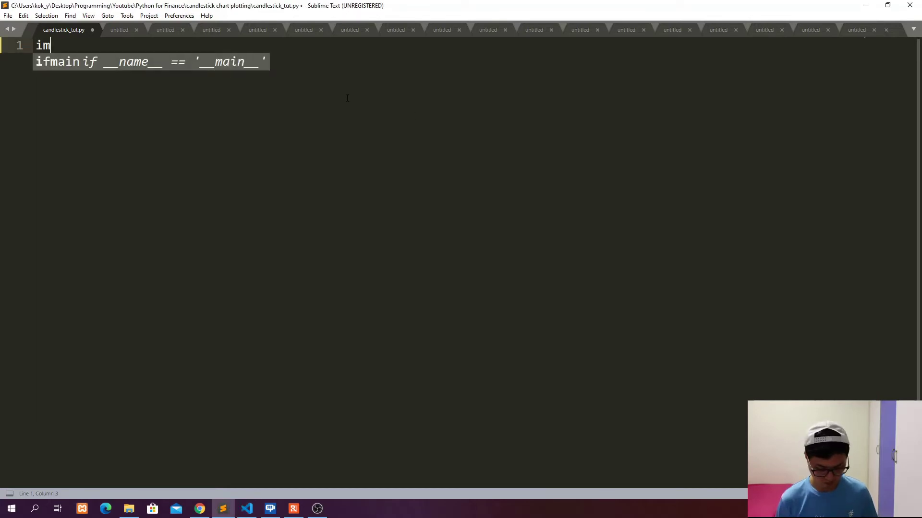
text(port mplfinc)
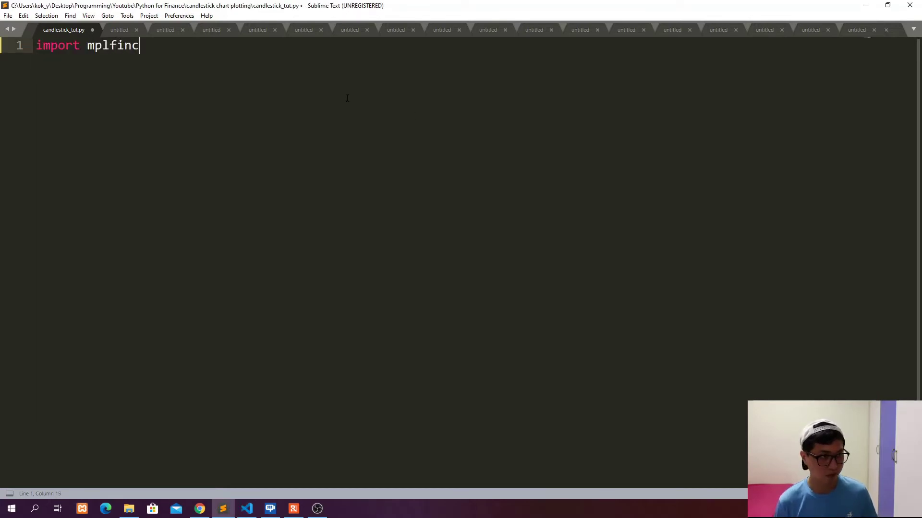
key(BackSpace)
text(ance as )
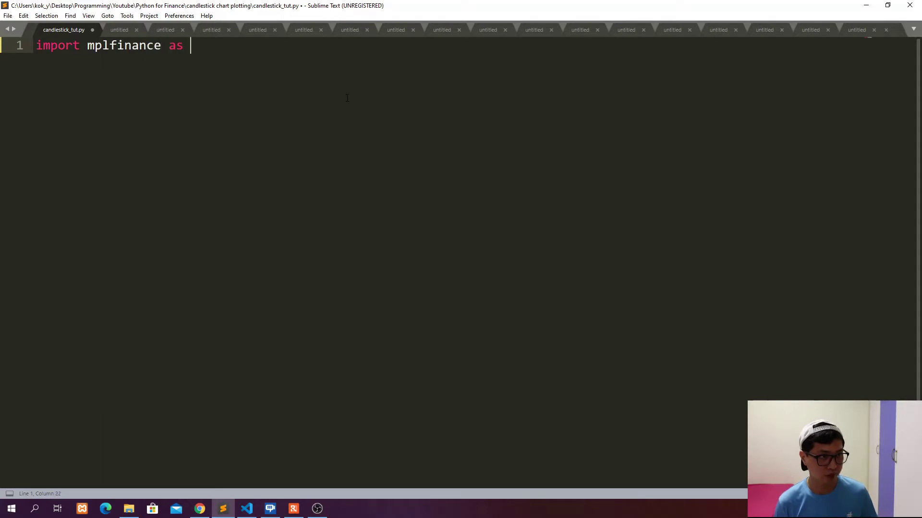
text(mpf)
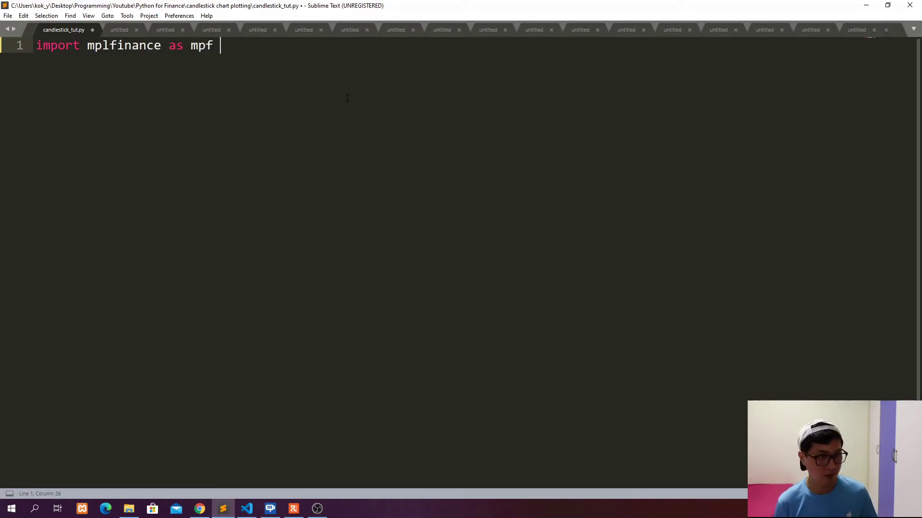
key(Return)
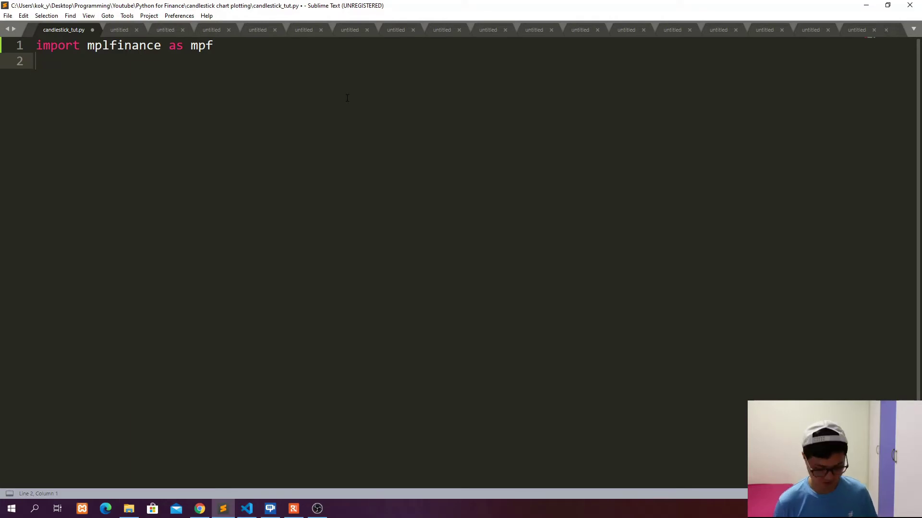
text(from pandas)
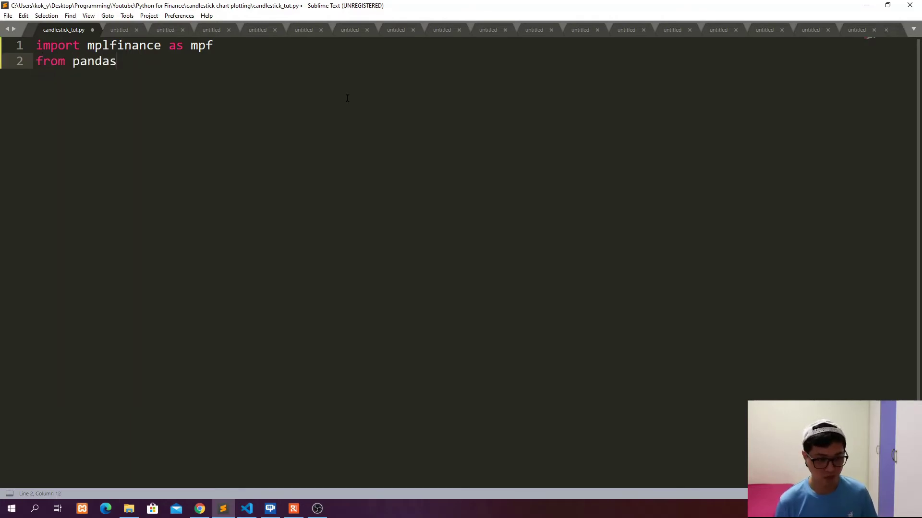
text(_datareader )
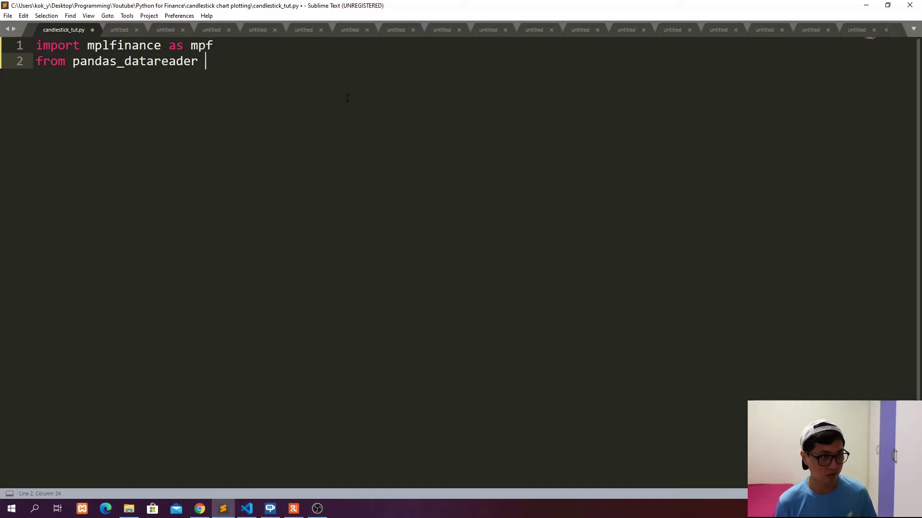
text(import data)
key(Return)
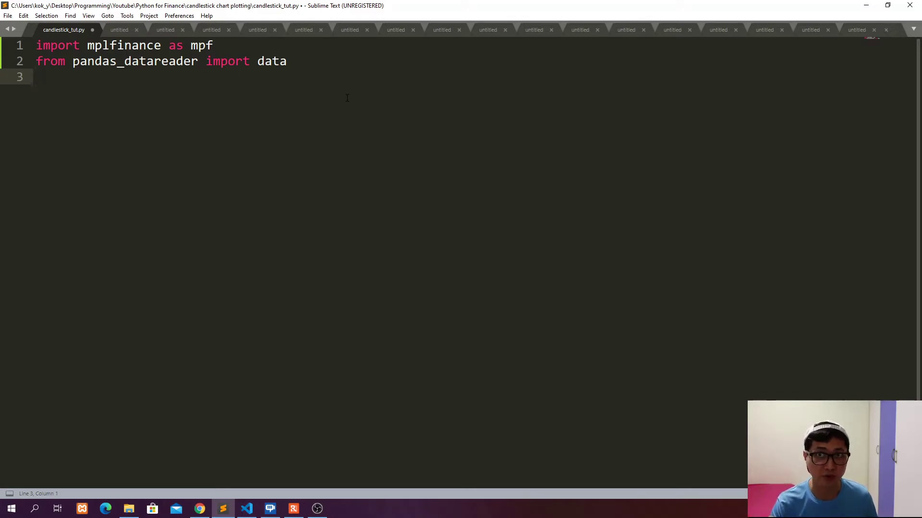
text(df)
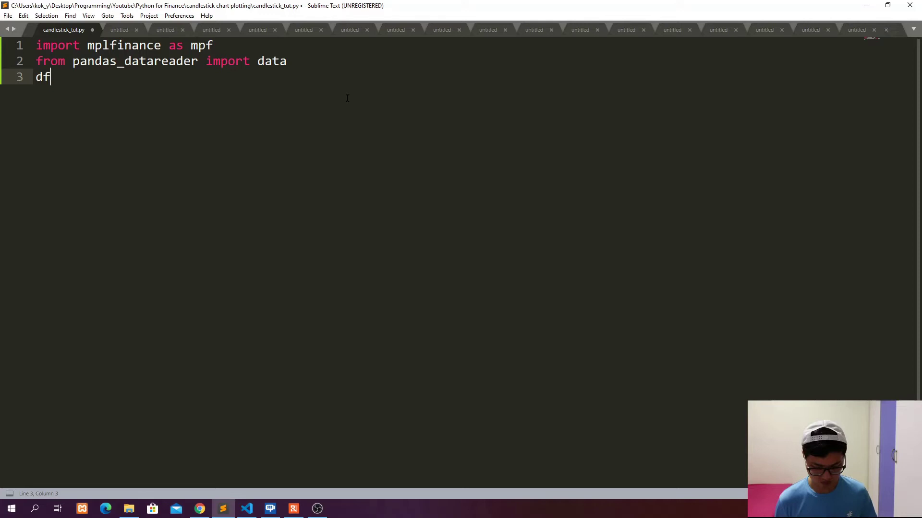
text( = )
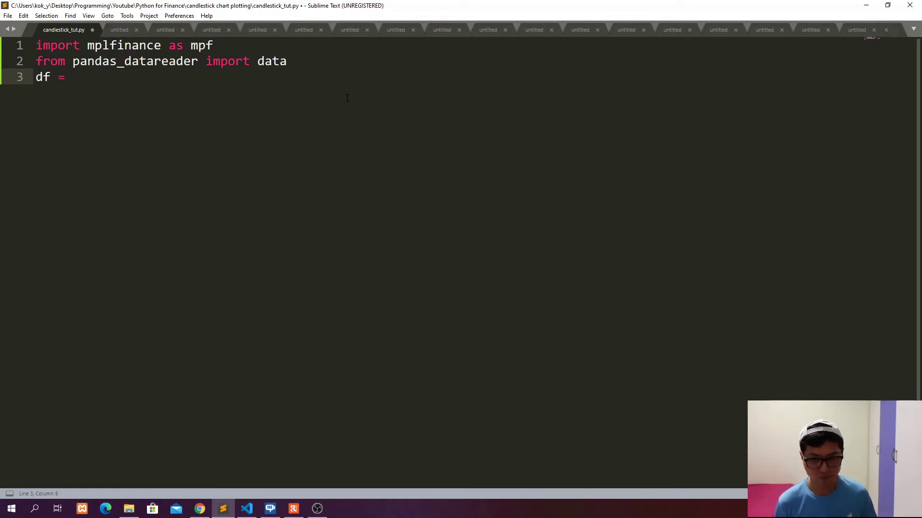
text(fata)
Write df = data.DataReader("TSLA", 'yahoo', start="12-30-2019") on line 3, correcting the year typo
key(BackSpace)
key(BackSpace)
key(BackSpace)
key(BackSpace)
text(data)
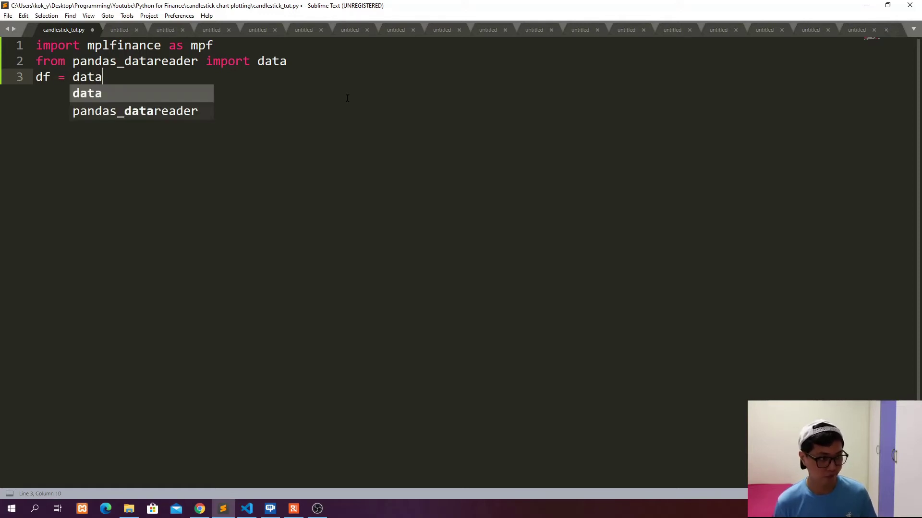
key(Escape)
text(.D)
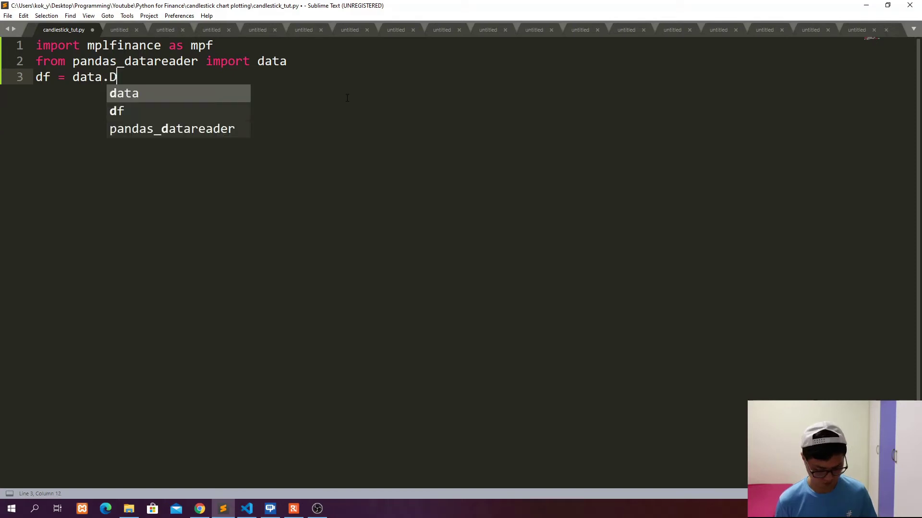
text(ataReader)
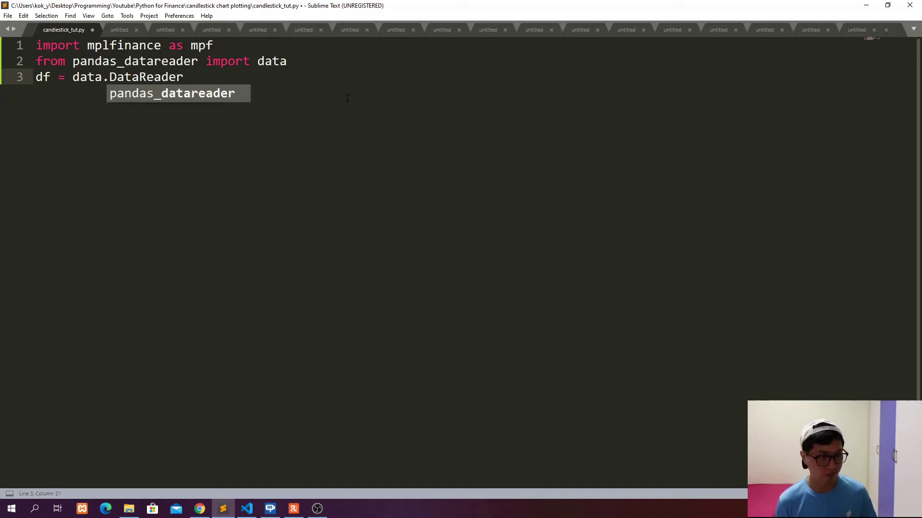
text((")
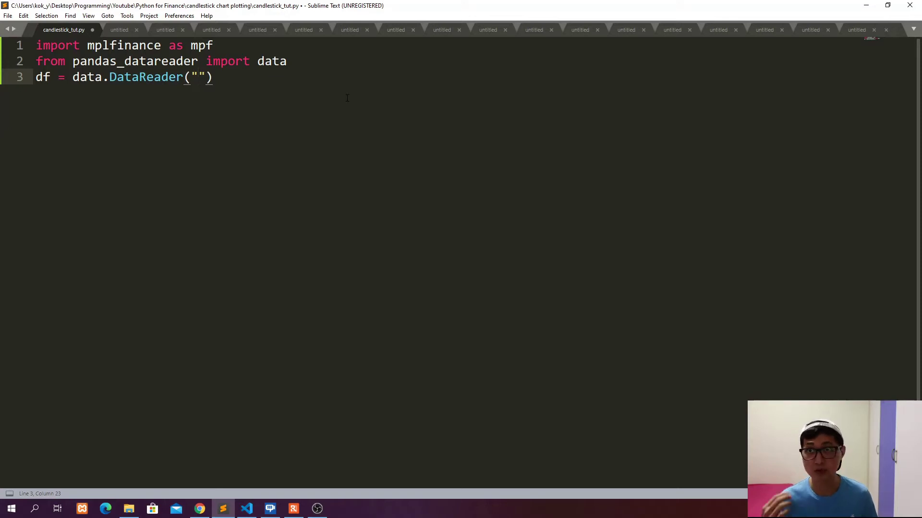
text(TSLA")
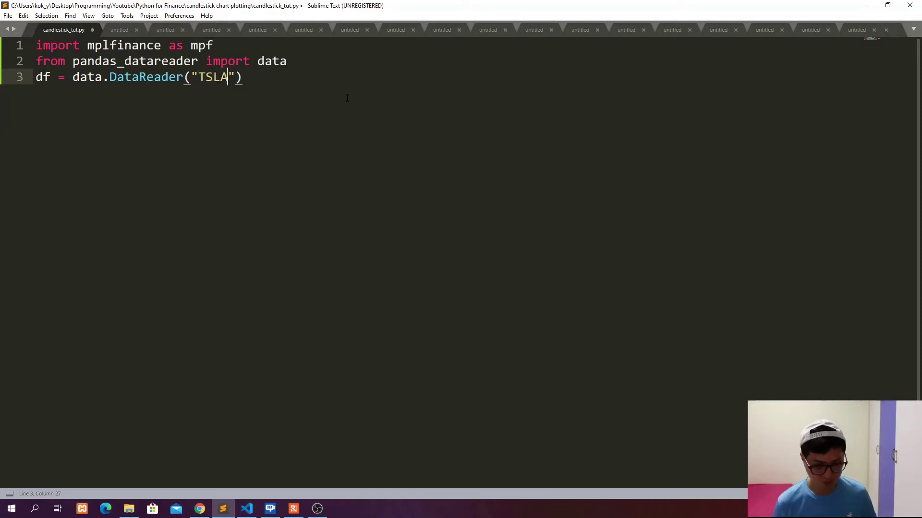
text(, ')
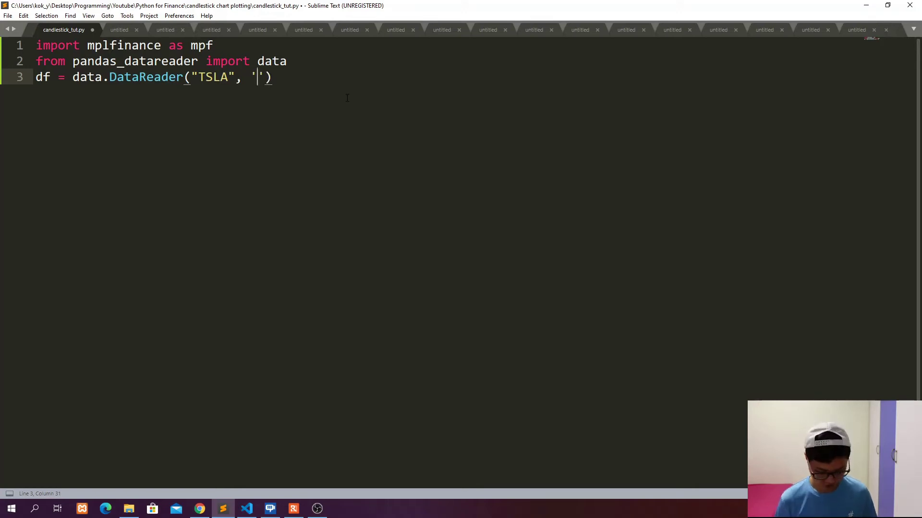
text(yahoo')
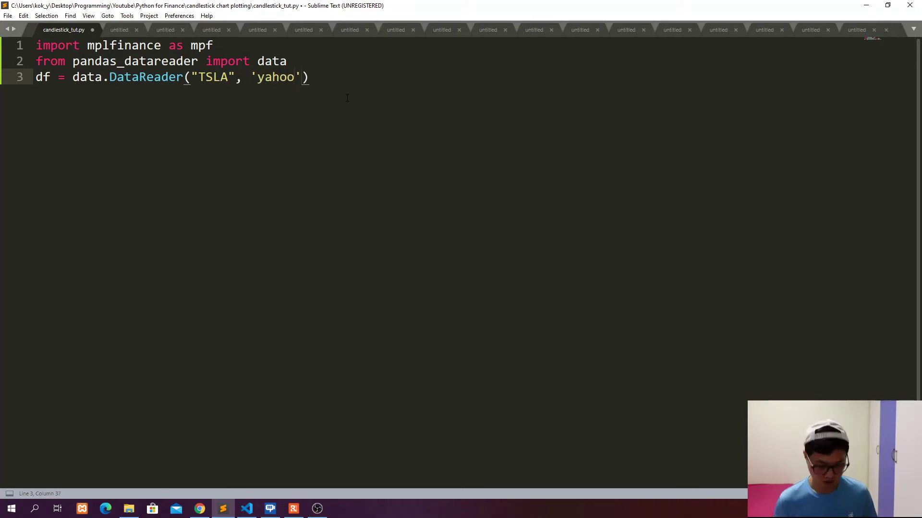
text(, )
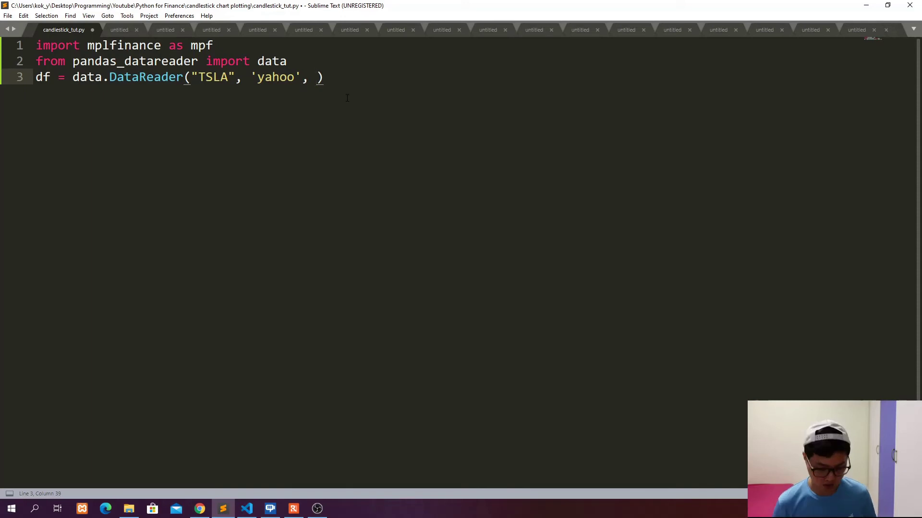
text(start=)
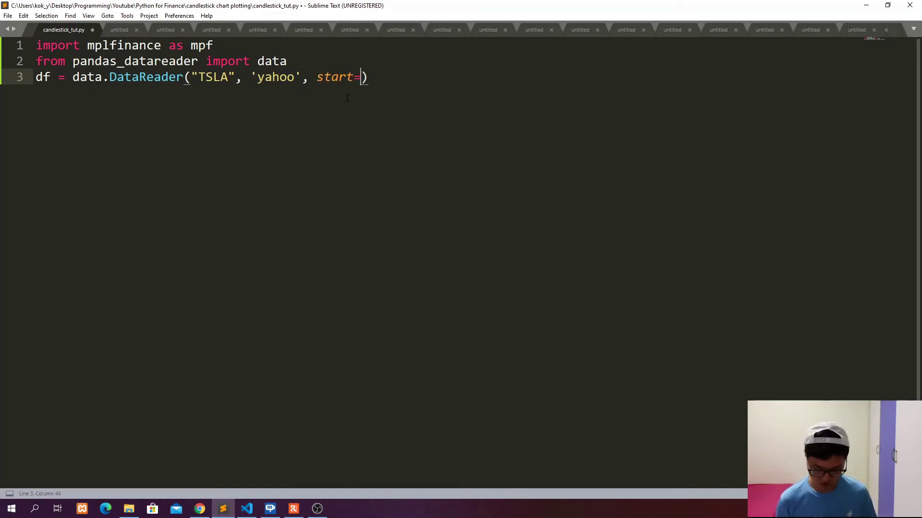
text(")
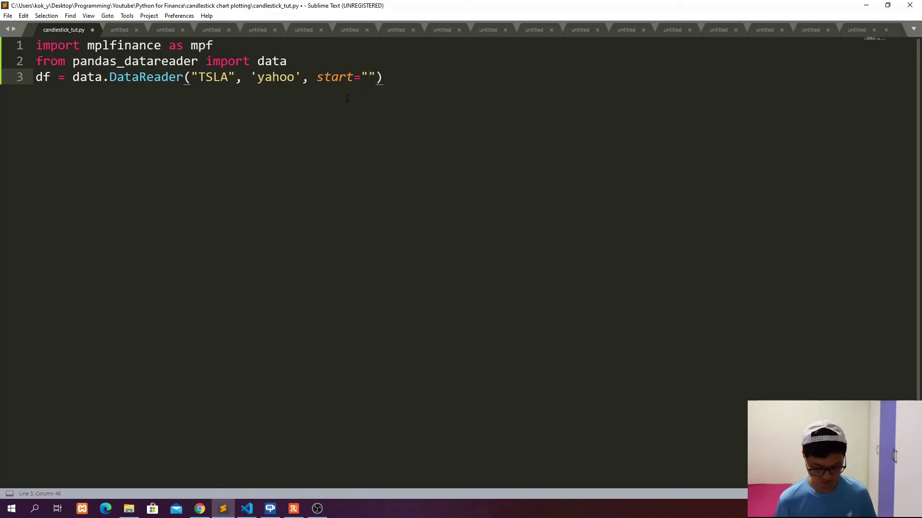
text(12-30-2)
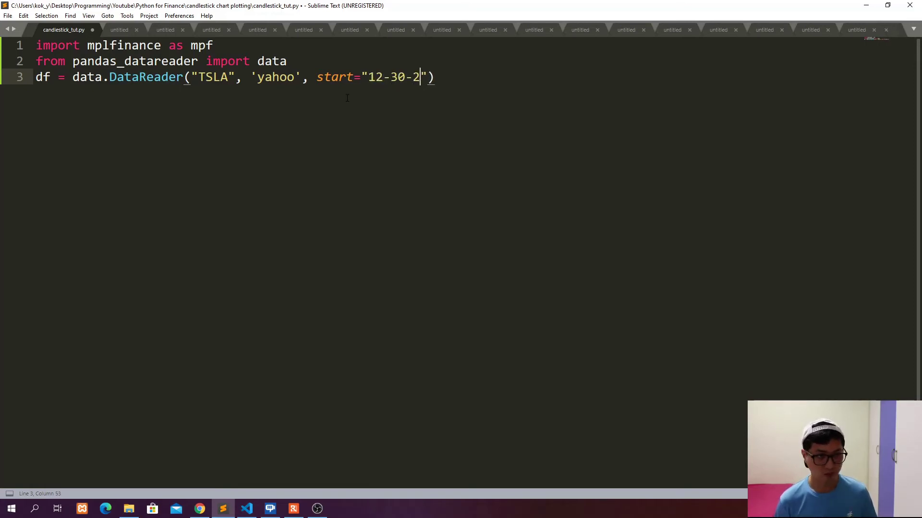
text(09)
key(BackSpace)
text(19)
key(Right)
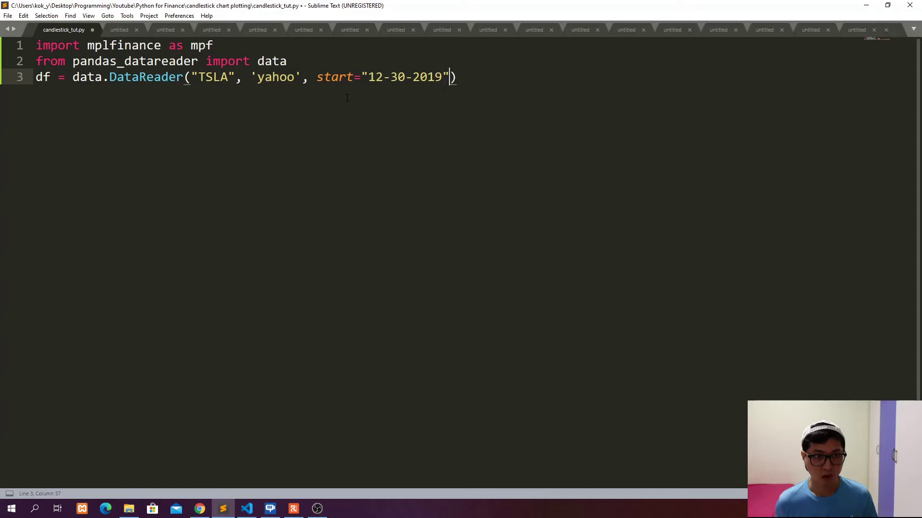
key(Right)
key(Return)
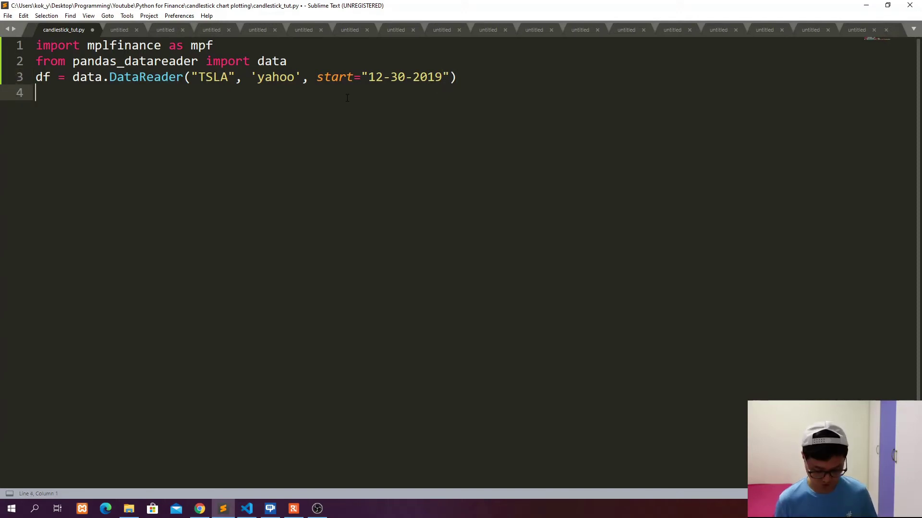
text(mpf.)
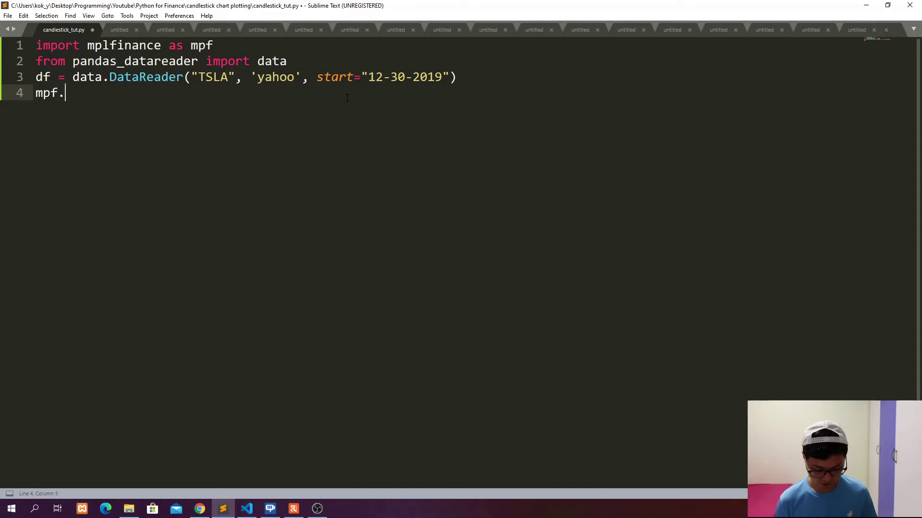
text(plot(df)
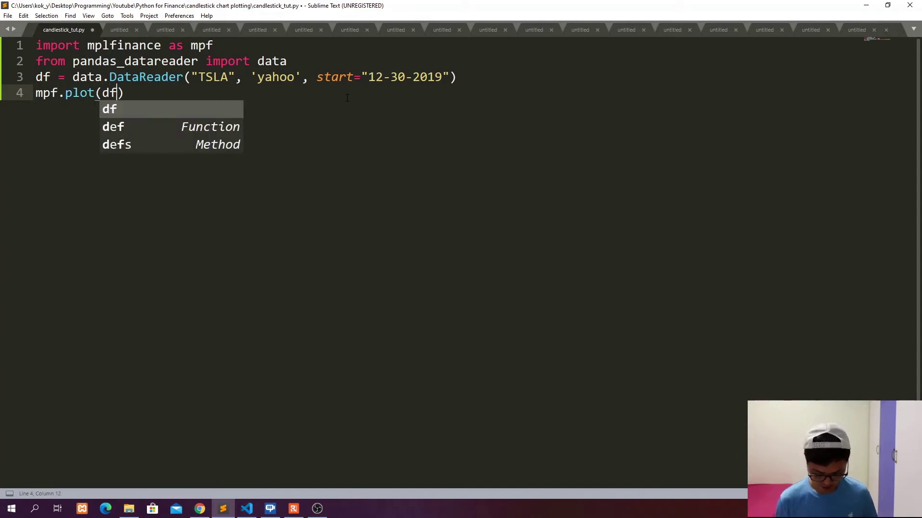
text(, type)
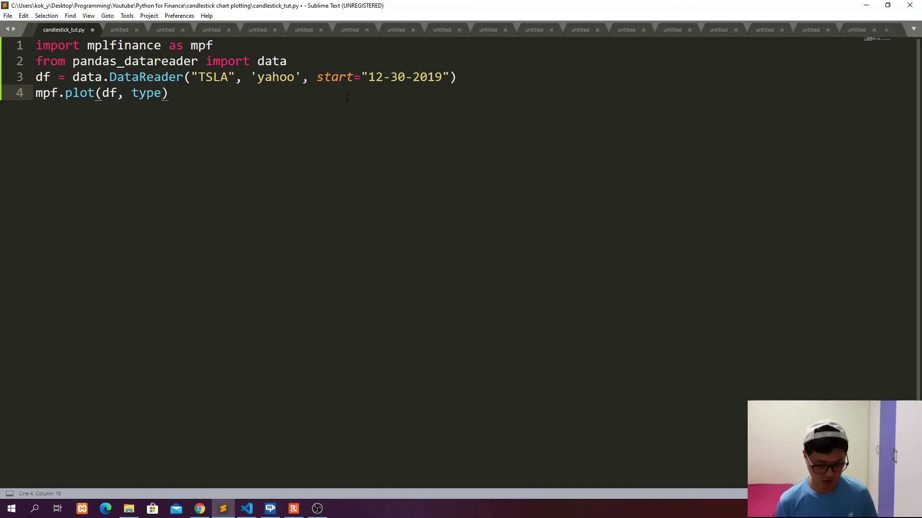
text(='candle)
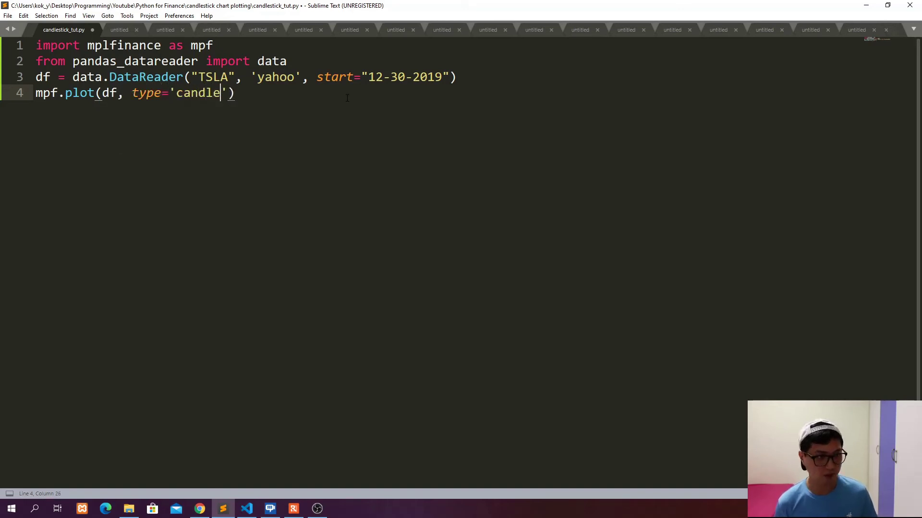
text(')
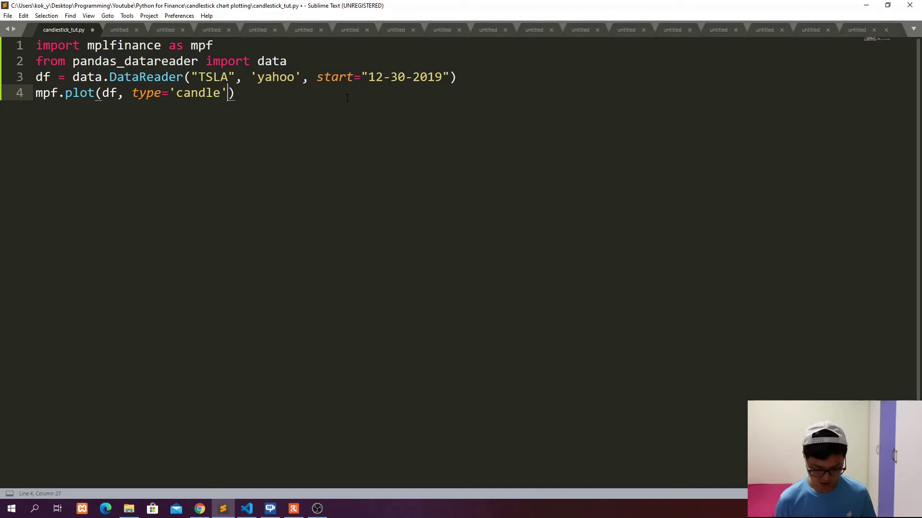
text(, ylabel)
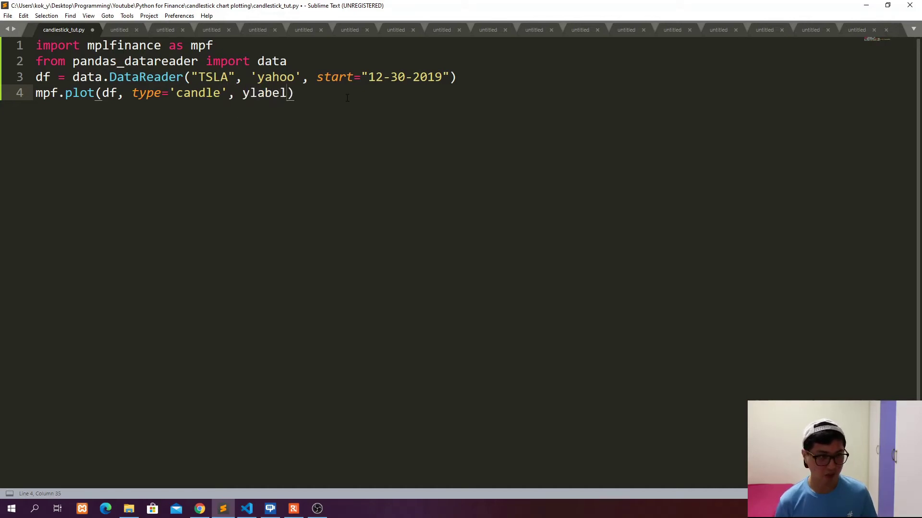
text(=')
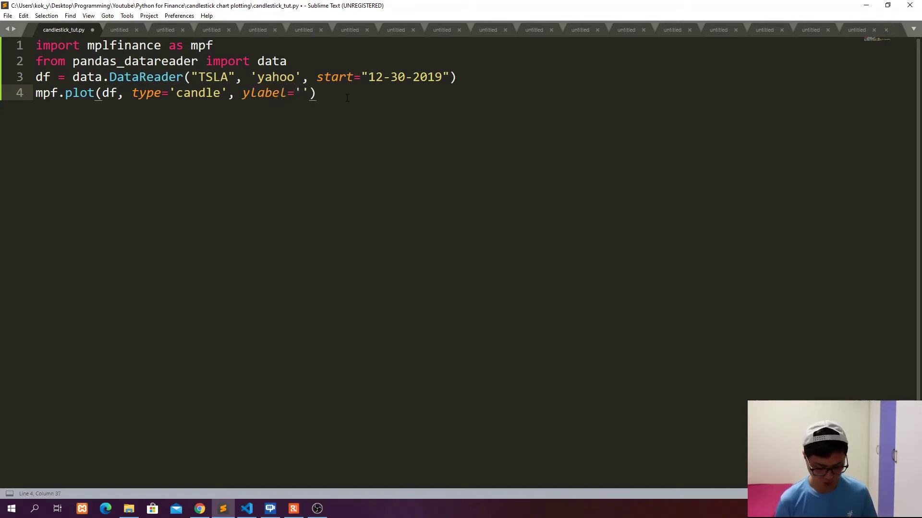
text(Price US)
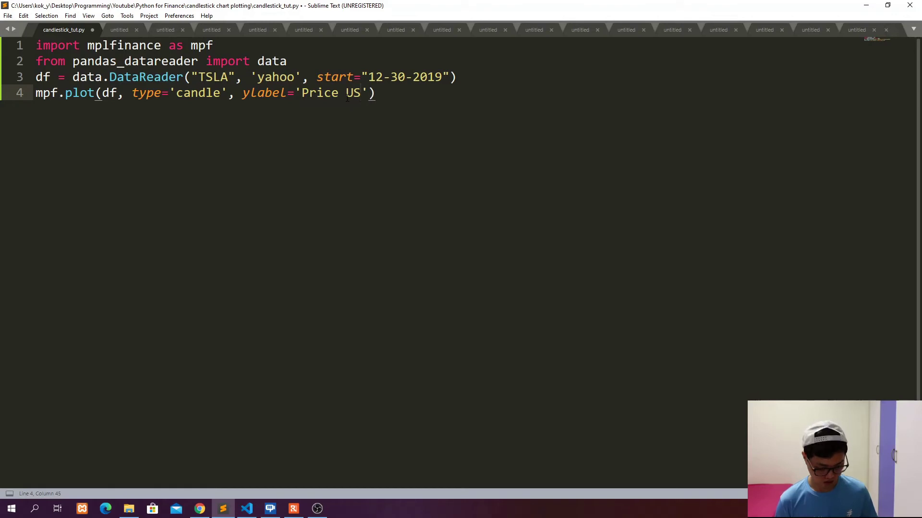
text($', )
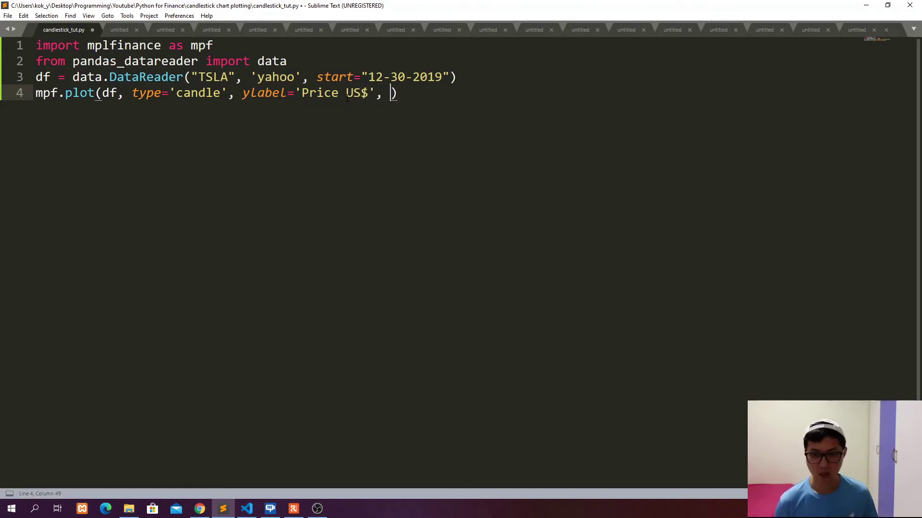
text(titl)
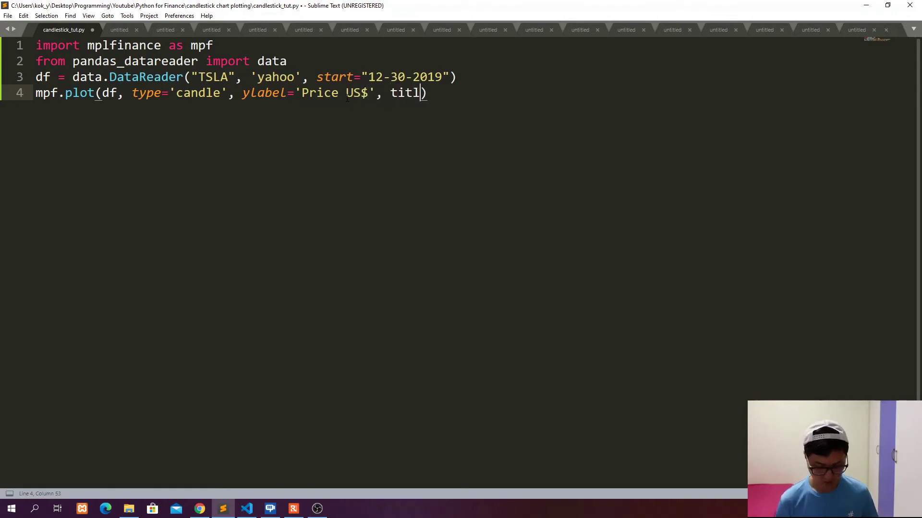
text(e="TSL)
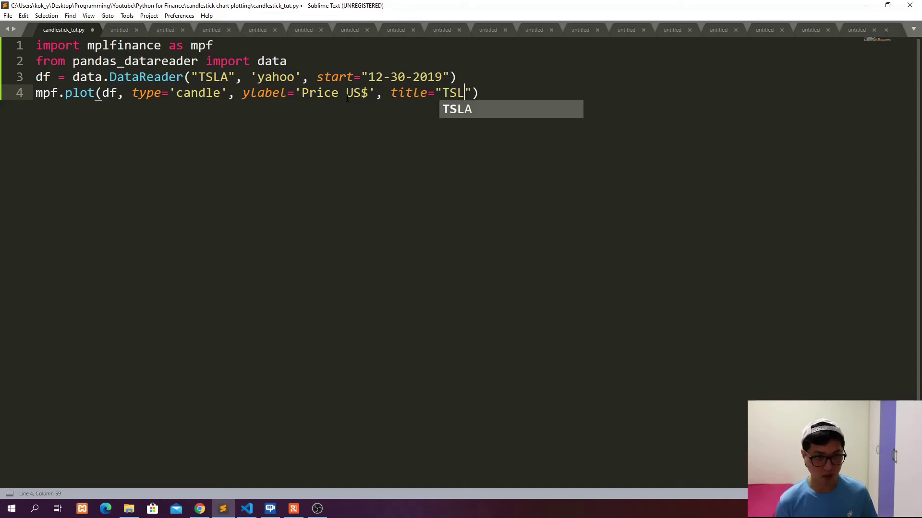
Complete mpf.plot with type='candle', ylabel='Price US$', title "TESLA Share price", volume=True, mav=(20, 50), style='yahoo', shrinking the font to fit
key(BackSpace)
text(ESLA Share)
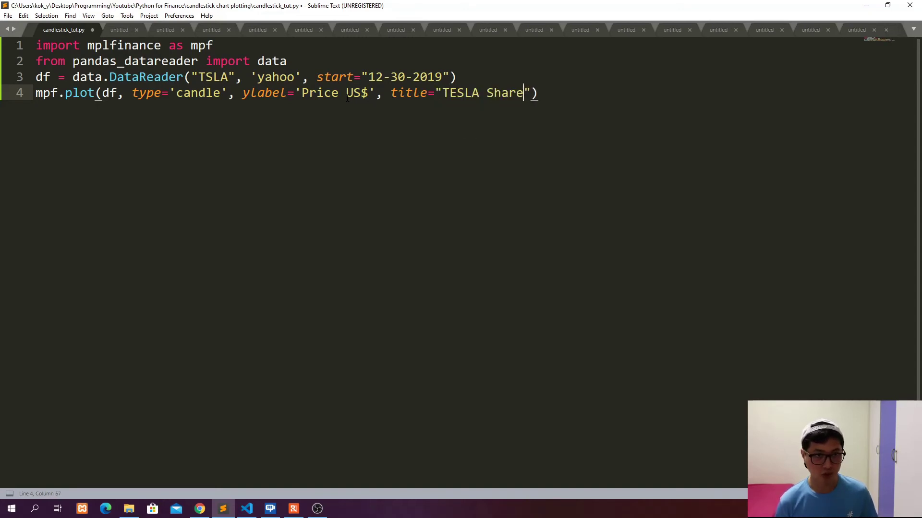
text( price", )
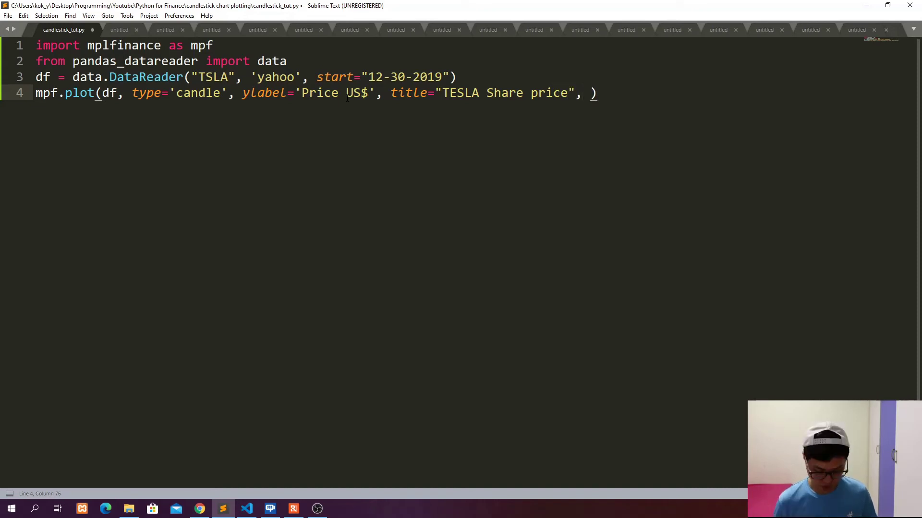
text(volume=Tr)
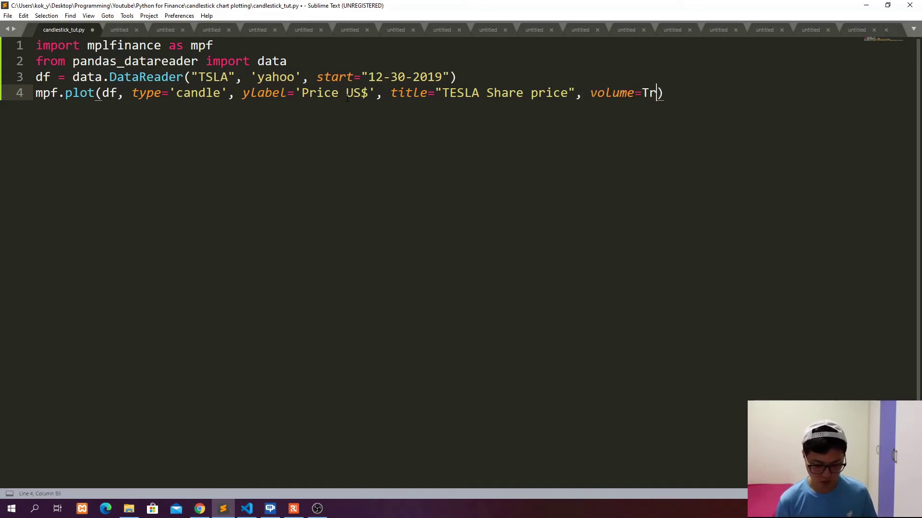
text(ue, )
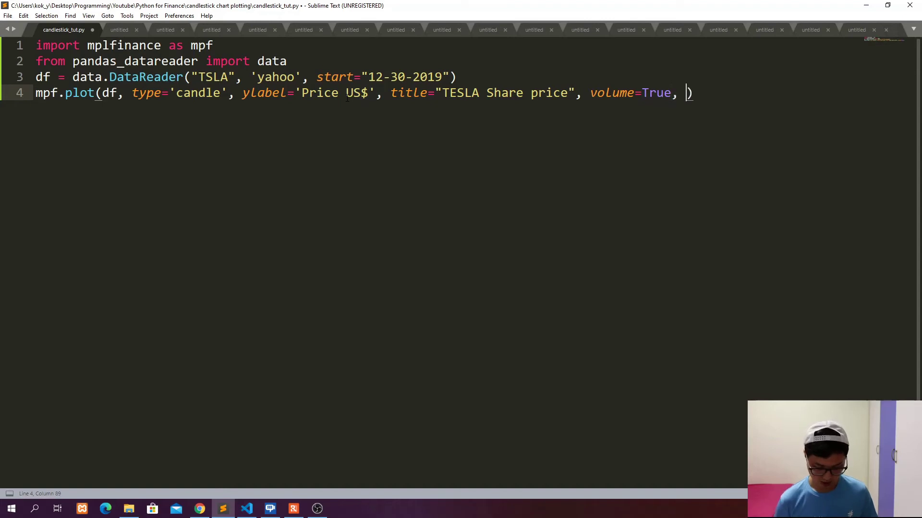
text(mav=)
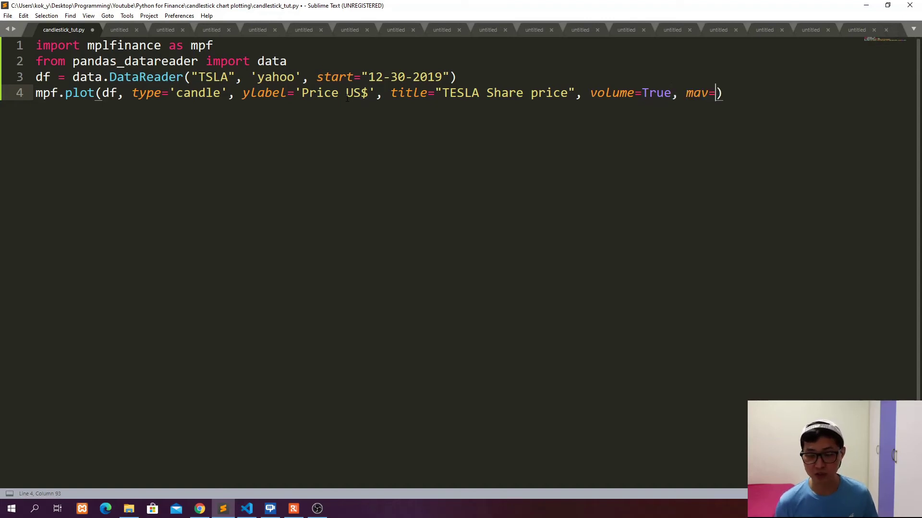
text(()
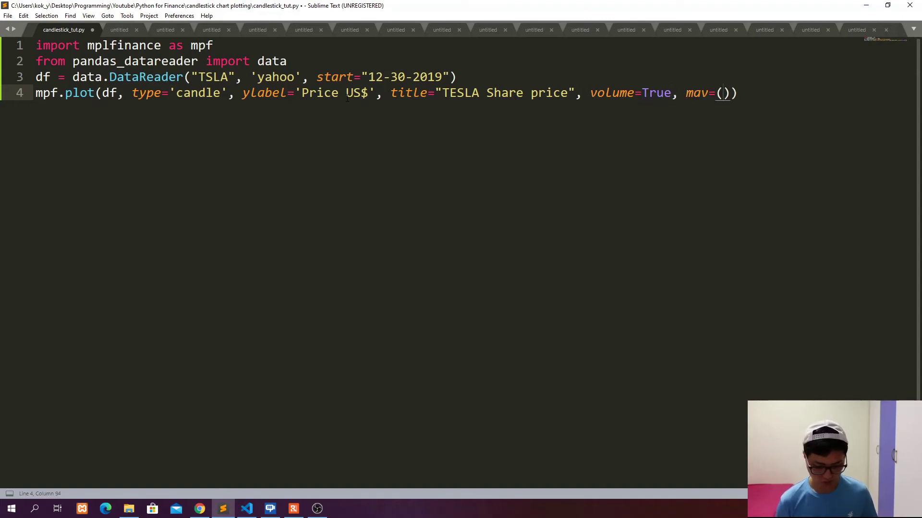
text(20, 50)
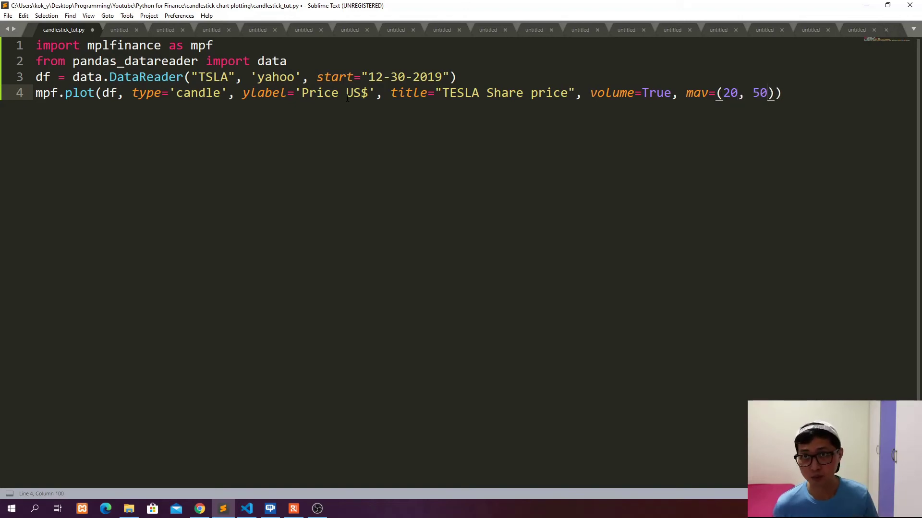
text())
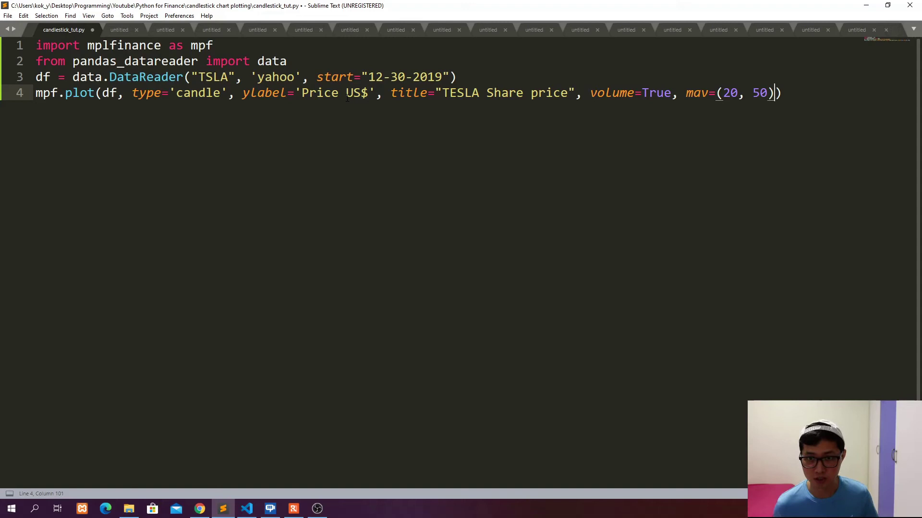
text(, sty)
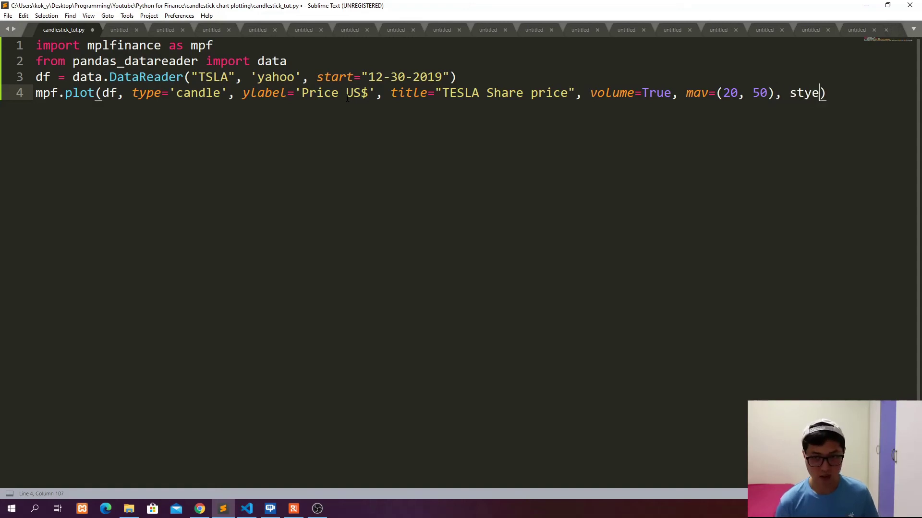
text(le='y)
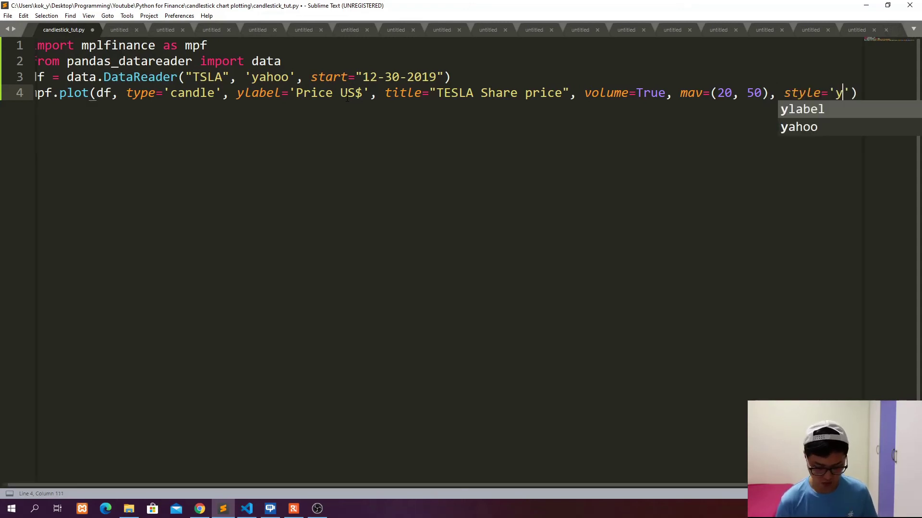
text(ahoo)
key(ctrl+minus)
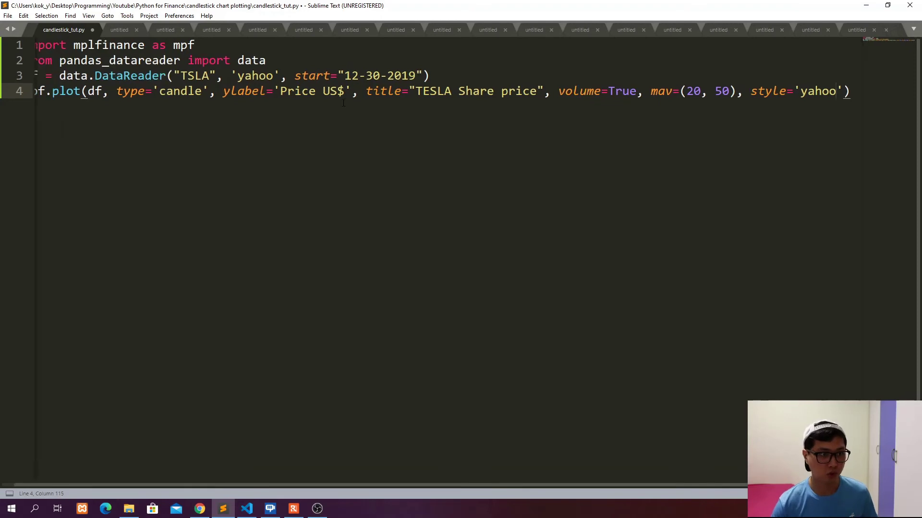
key(ctrl+minus)
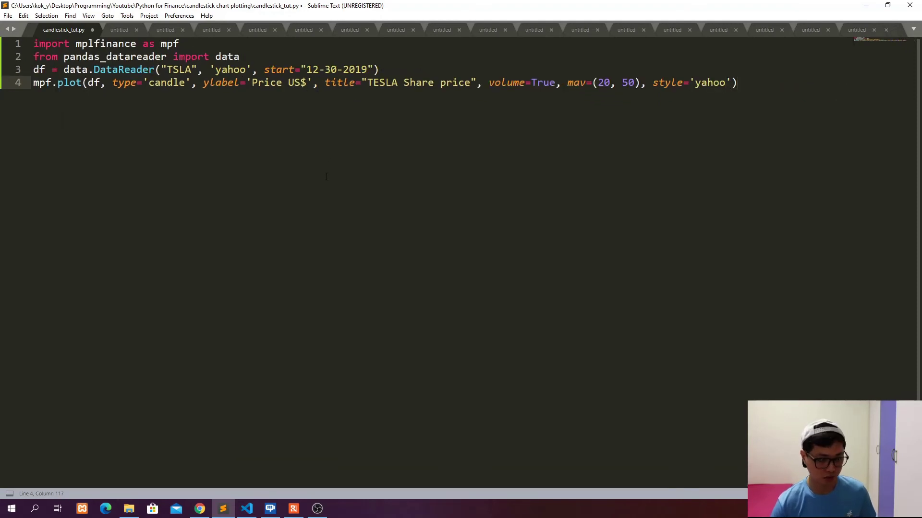
key(ctrl+b)
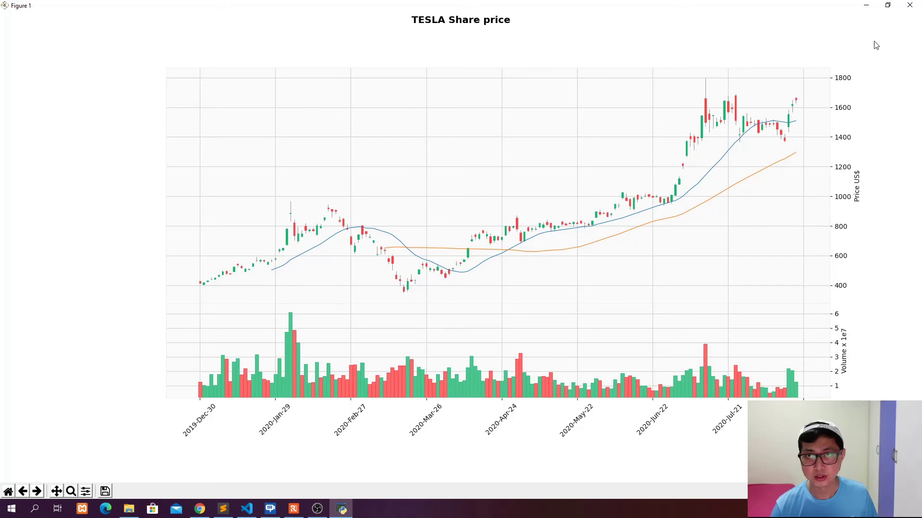
click(910, 6)
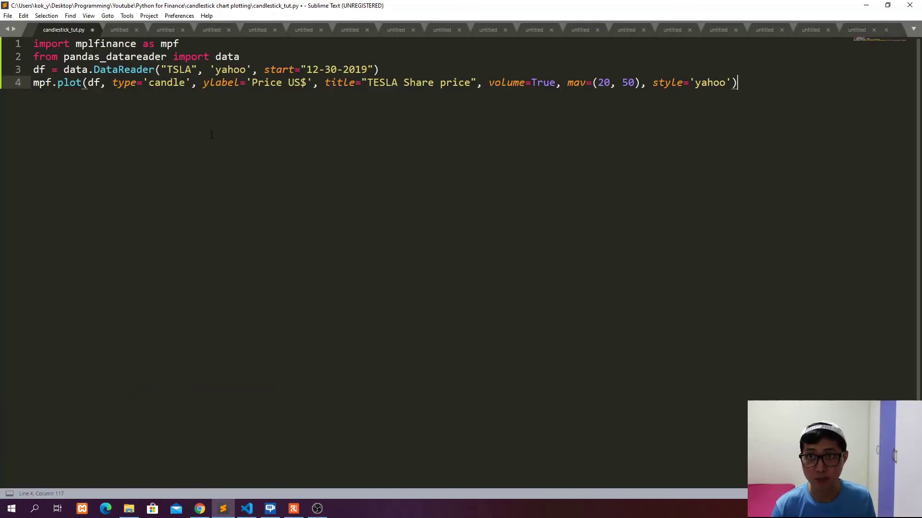
Replace the TSLA ticker on line 3 and TESLA in the title on line 4 with FB
double_click(180, 70)
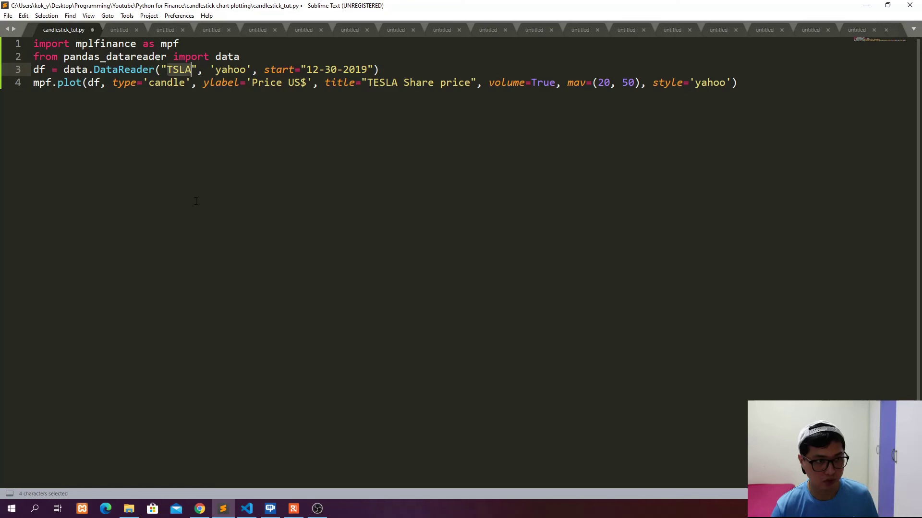
text(FB)
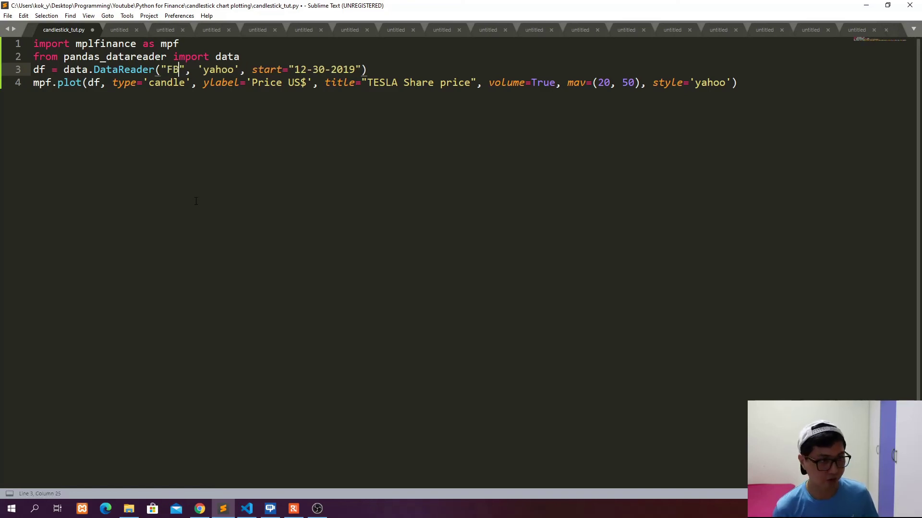
double_click(369, 83)
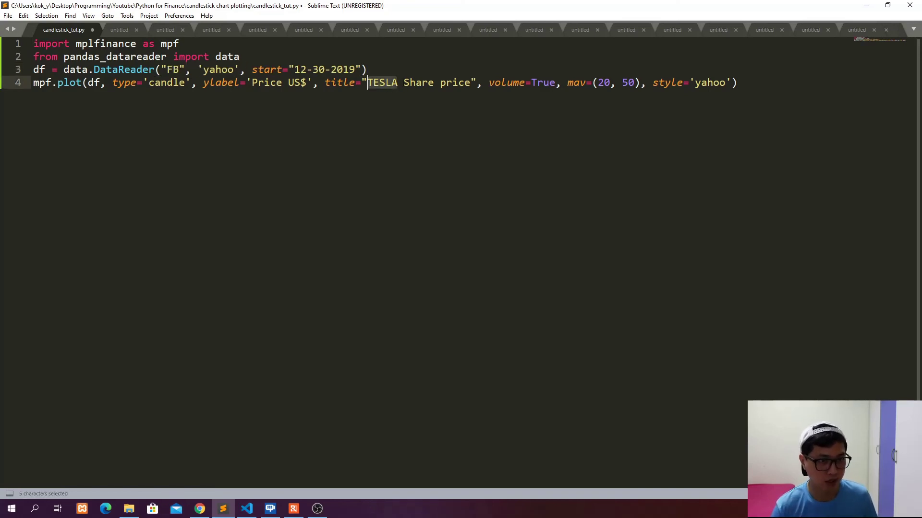
text(FB)
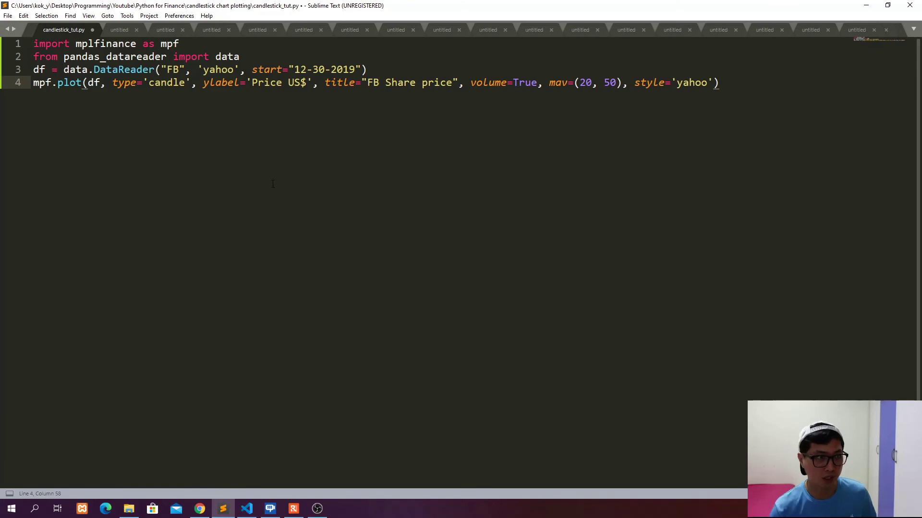
Run the FB script with Ctrl+B, maximize the resulting chart, then close it
key(ctrl+b)
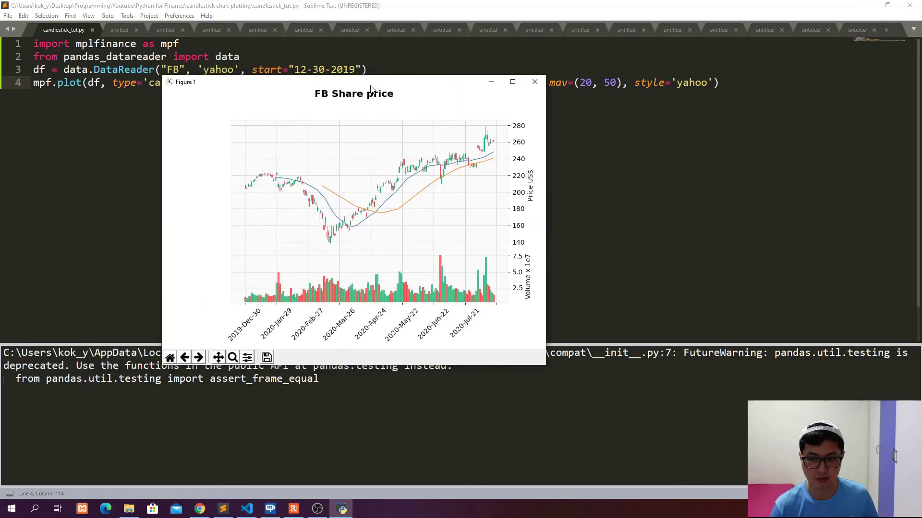
click(511, 80)
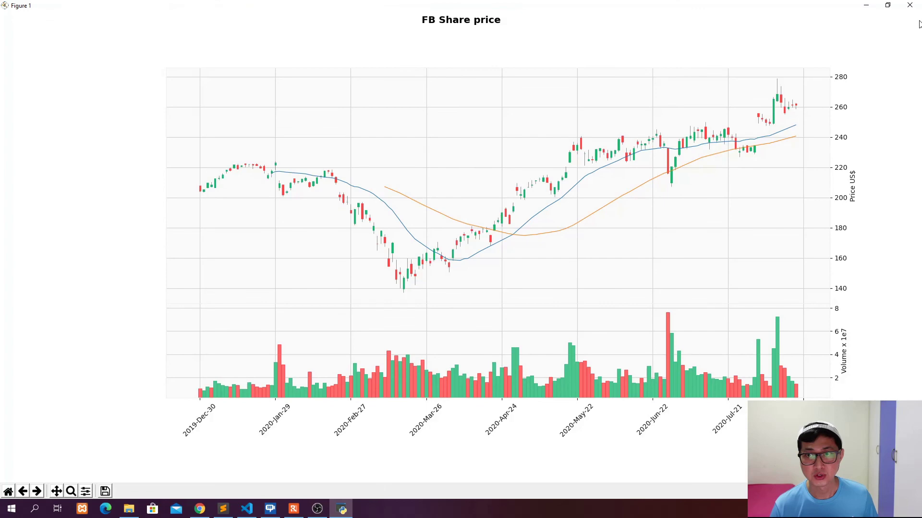
click(908, 5)
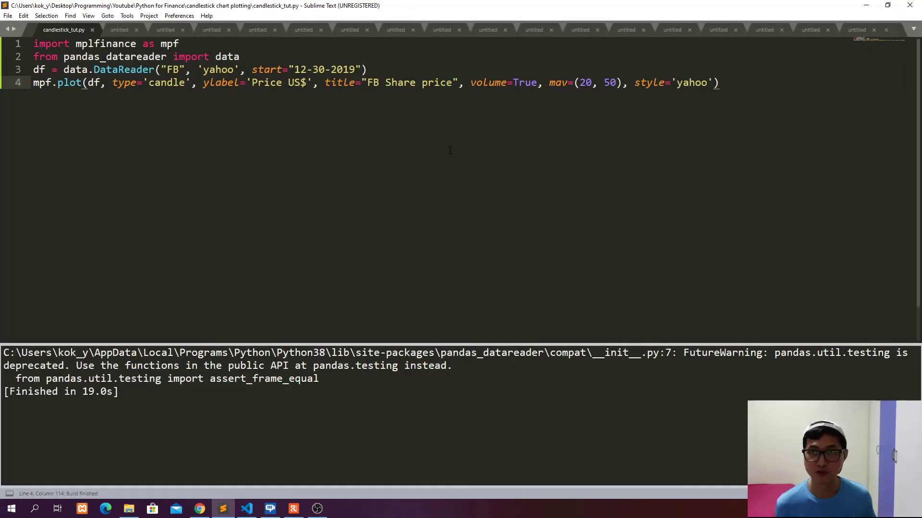